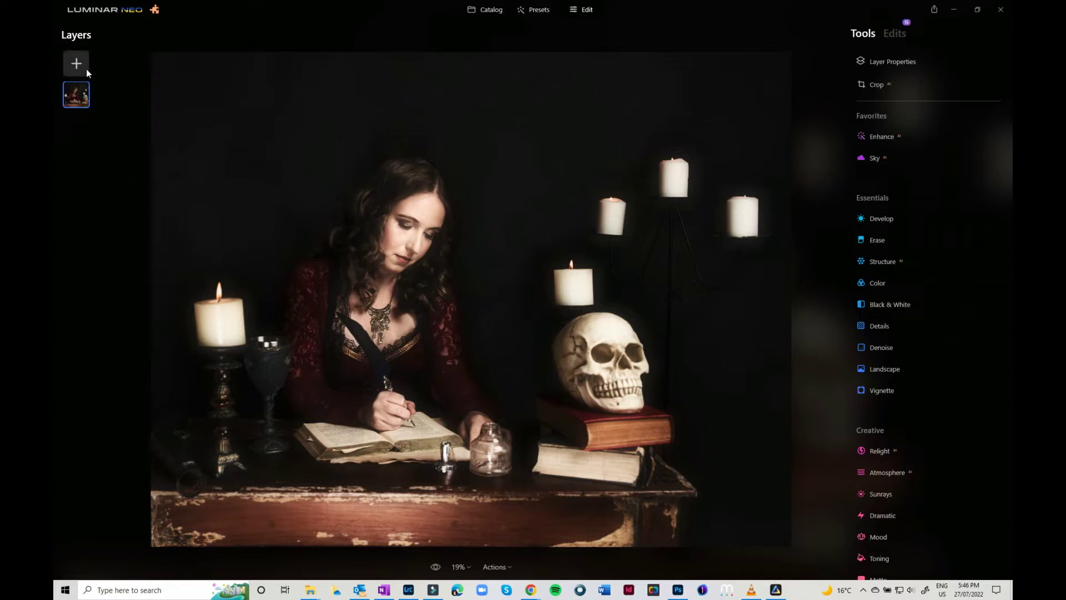
- Open the Add New Layer gallery and browse My Images, cancelling the file dialog
click(79, 65)
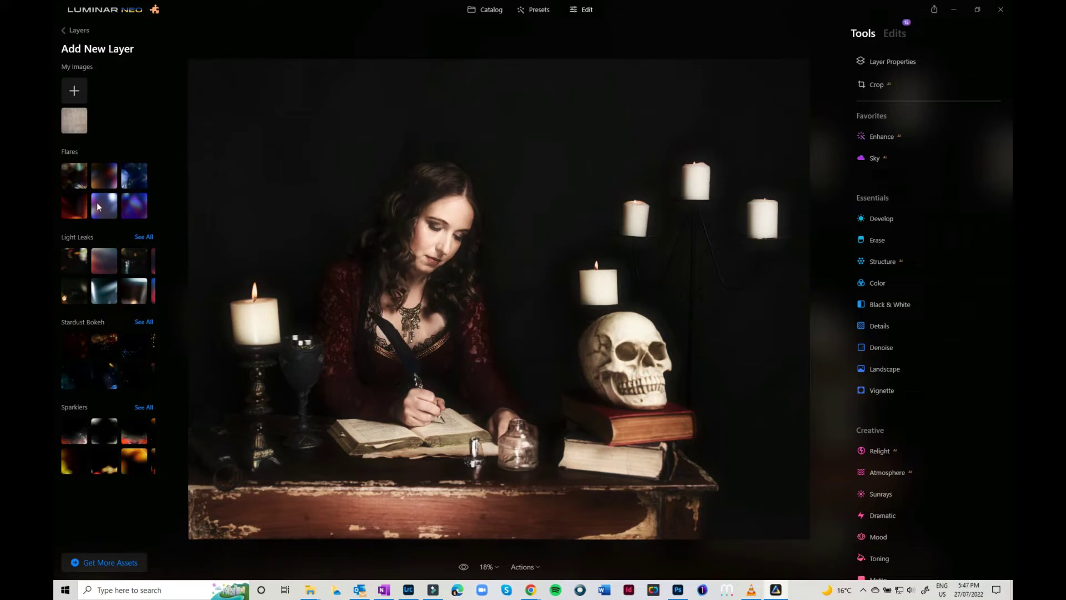
click(75, 92)
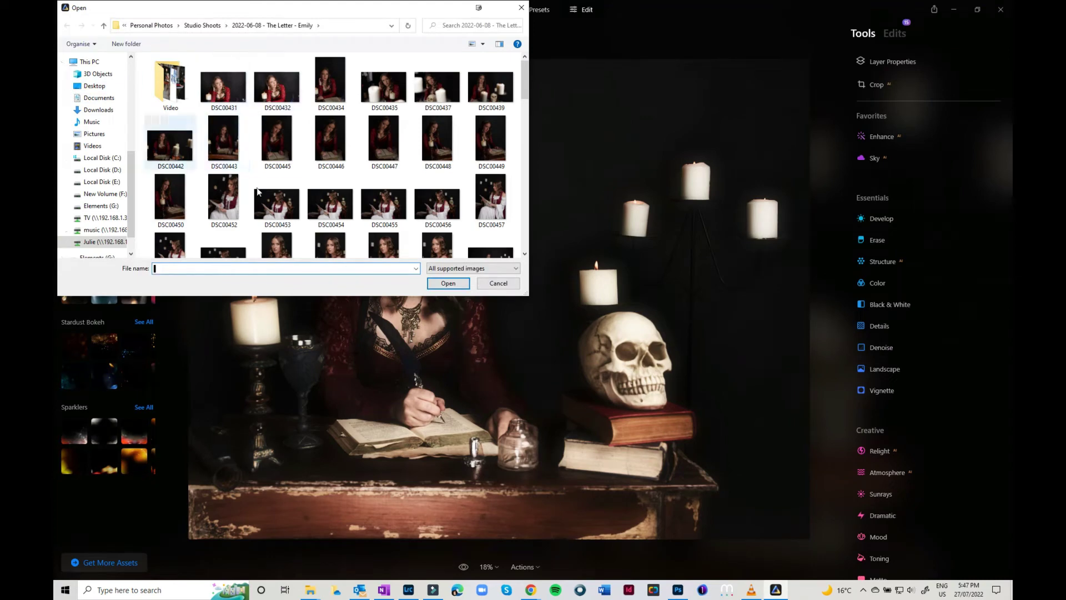
click(499, 283)
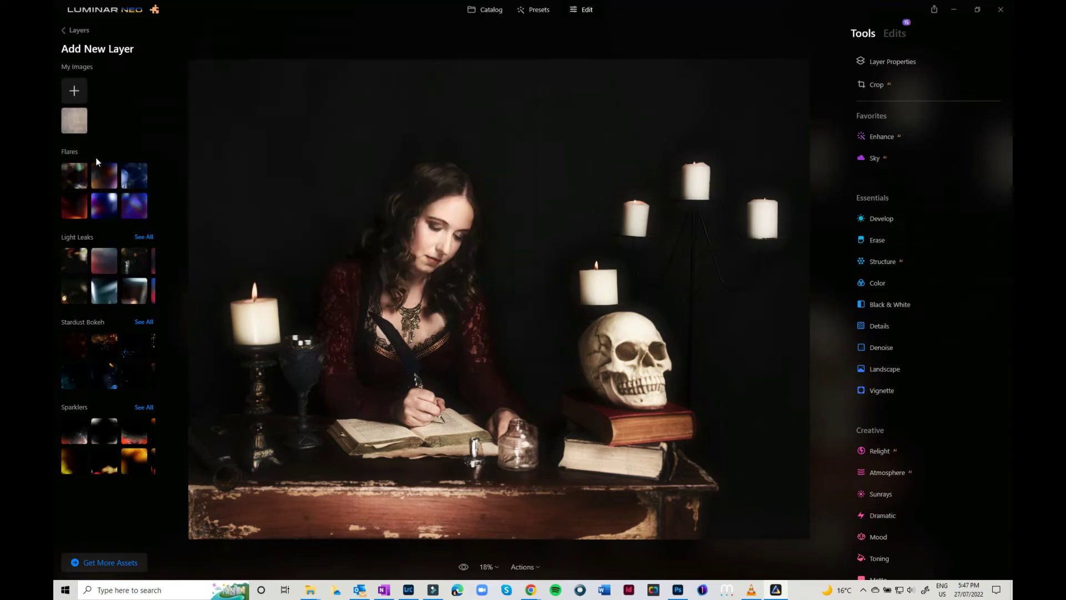
- Add the paper texture as a new layer with Fill image mapping and opacity 14
click(71, 127)
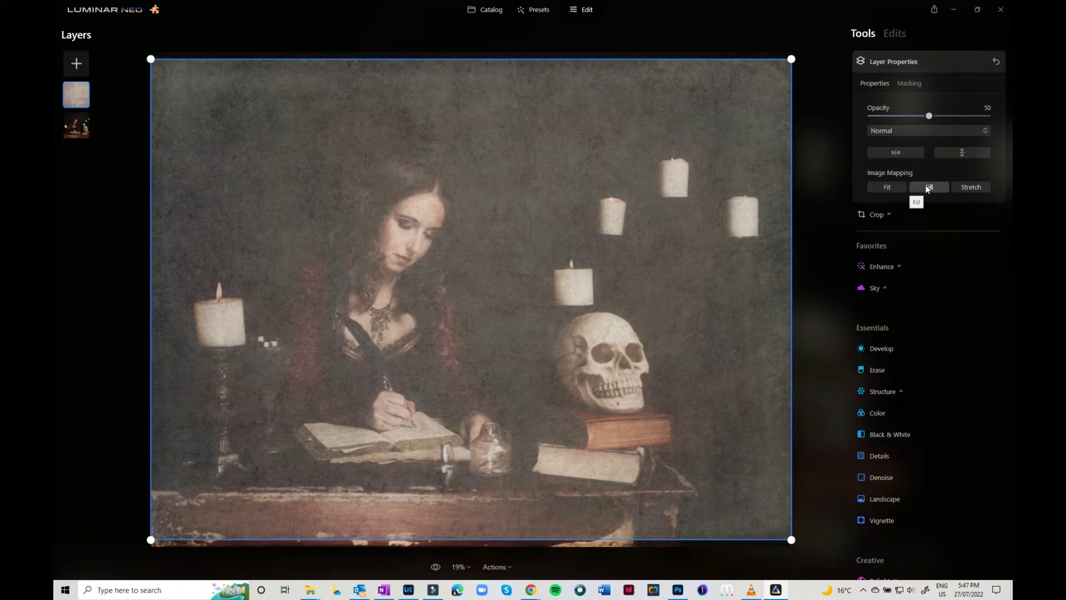
click(966, 188)
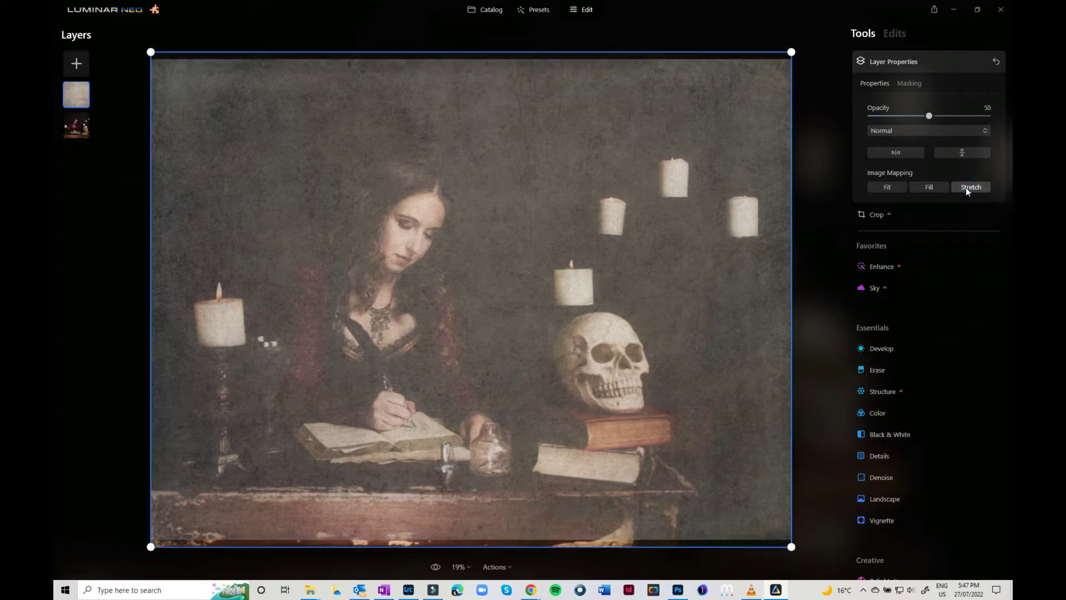
click(927, 186)
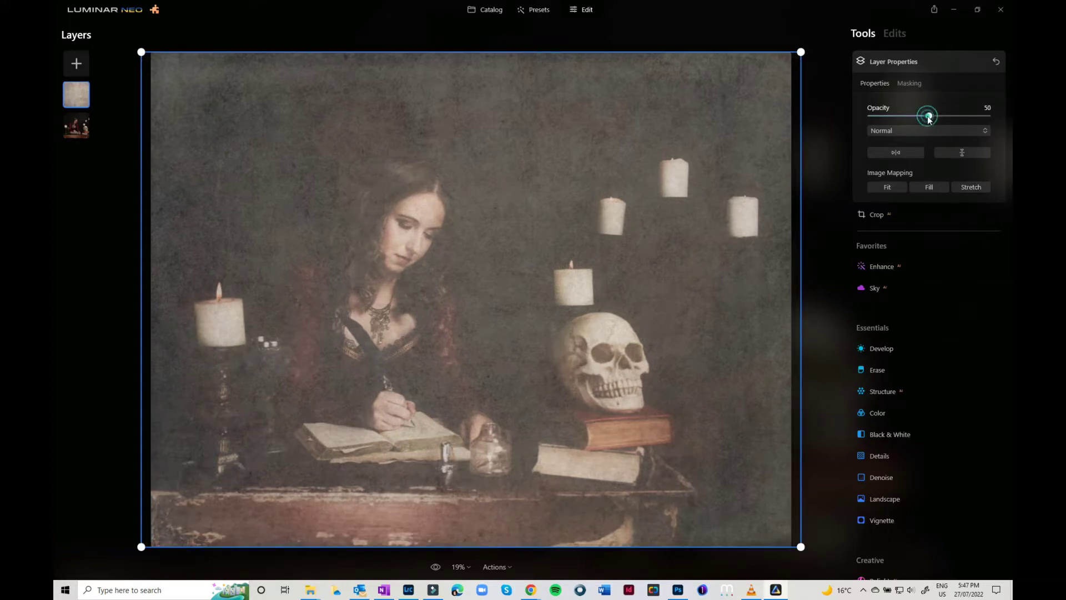
drag(929, 117, 894, 118)
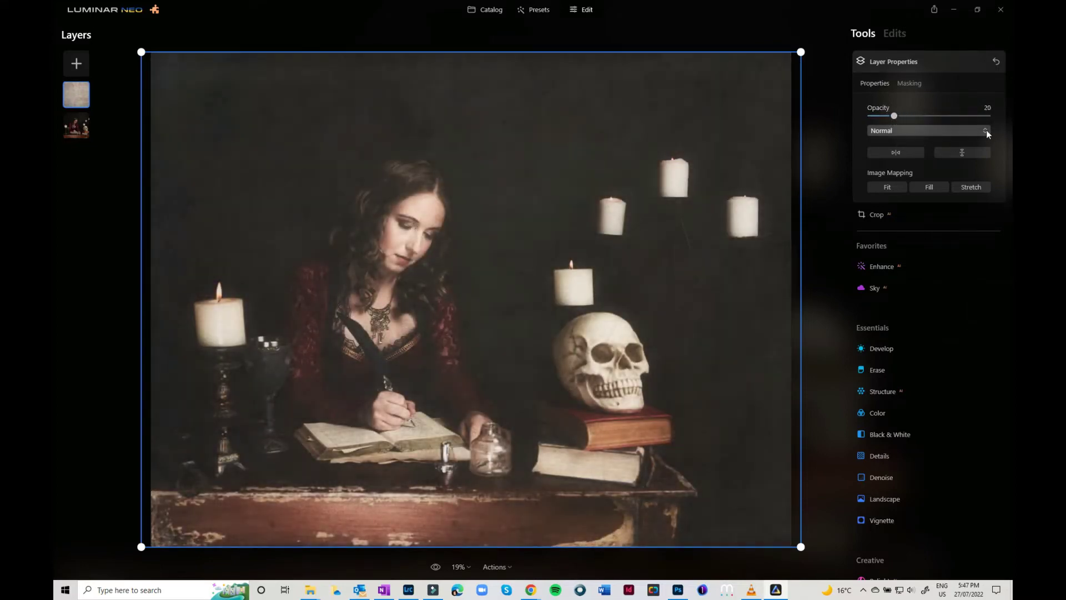
- Try the Overlay blend mode on the texture, then keep it on Normal
click(986, 131)
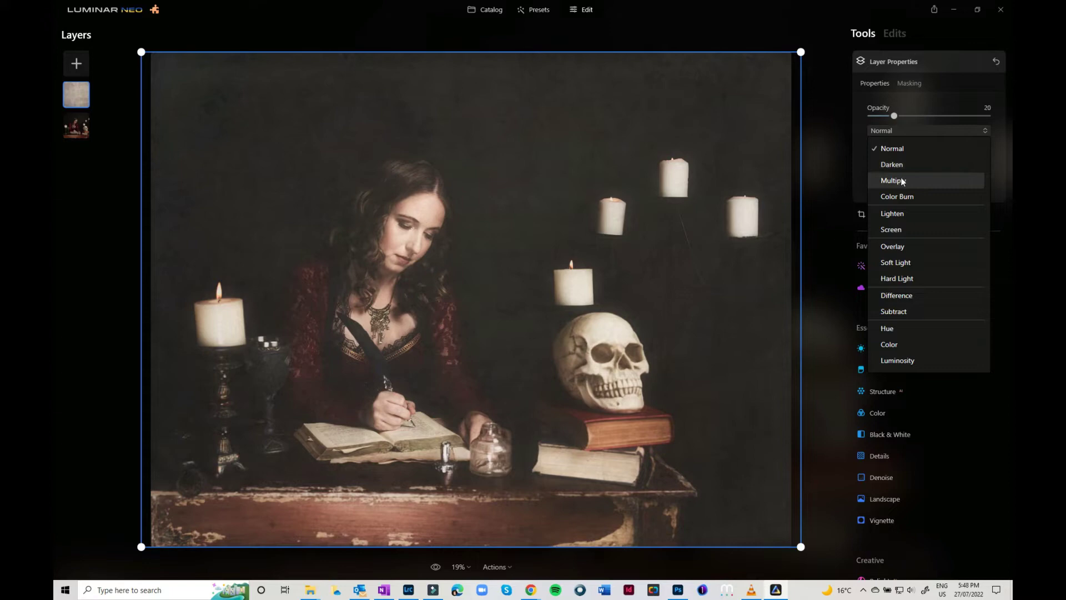
click(897, 251)
click(918, 131)
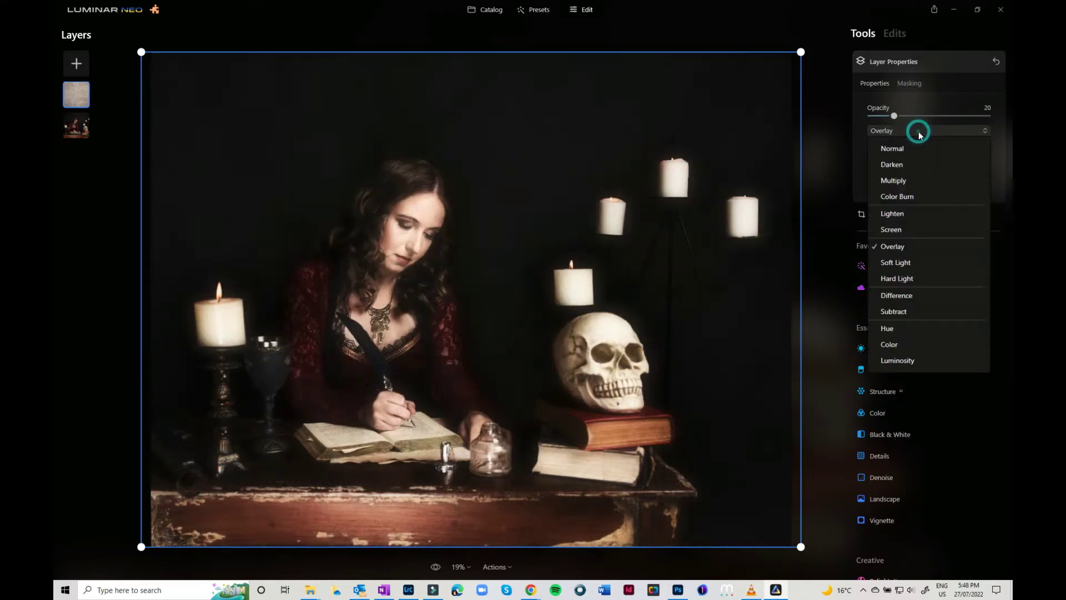
click(901, 148)
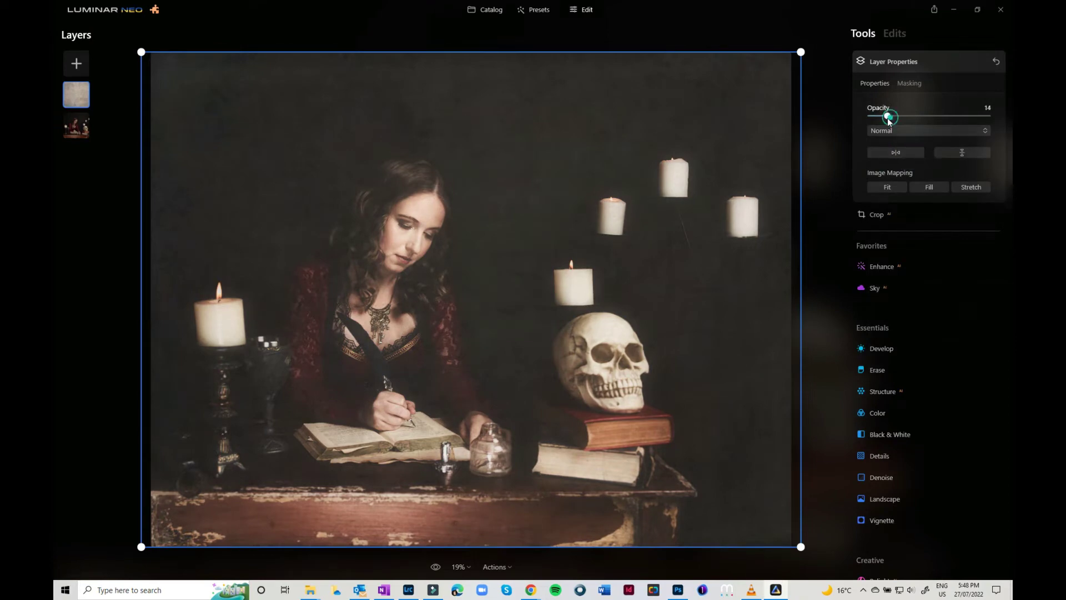
- Erase the texture layer's mask from the woman's face, head and hair with an Erase brush
click(912, 83)
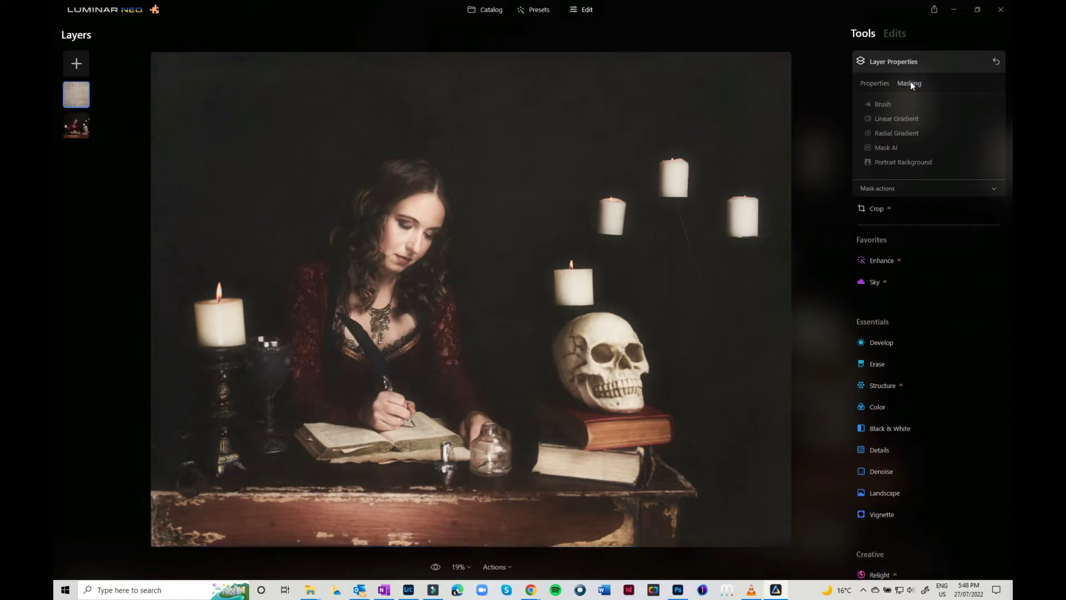
click(883, 104)
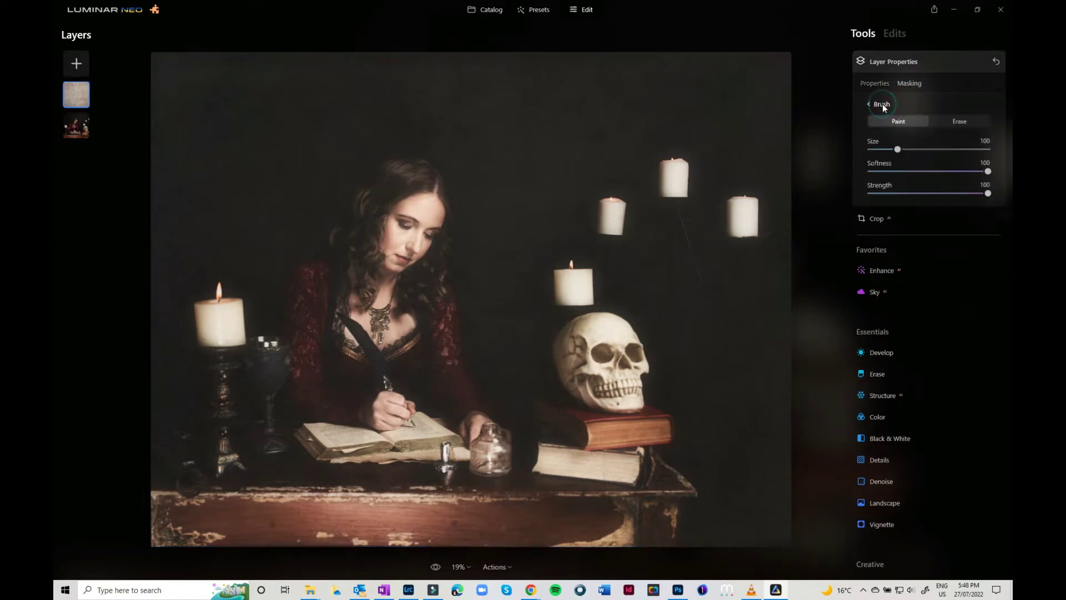
click(961, 119)
mouse_move(402, 214)
mouse_down()
mouse_move(403, 185)
mouse_move(393, 240)
mouse_move(411, 190)
mouse_move(409, 251)
mouse_move(425, 209)
mouse_move(422, 183)
mouse_move(400, 193)
mouse_move(368, 244)
mouse_move(377, 205)
mouse_move(355, 254)
mouse_move(317, 281)
mouse_move(299, 314)
mouse_move(304, 339)
mouse_move(341, 299)
mouse_move(334, 371)
mouse_move(371, 258)
mouse_move(390, 306)
mouse_move(416, 223)
mouse_move(415, 178)
mouse_move(432, 262)
mouse_move(426, 359)
mouse_move(426, 342)
mouse_move(465, 453)
mouse_move(381, 406)
mouse_move(419, 380)
mouse_move(407, 420)
mouse_move(349, 393)
mouse_move(322, 358)
mouse_move(341, 396)
mouse_move(330, 453)
mouse_move(90, 433)
mouse_move(335, 476)
mouse_move(80, 447)
mouse_move(317, 498)
mouse_move(92, 518)
mouse_move(335, 539)
mouse_move(115, 537)
mouse_move(404, 506)
mouse_move(145, 470)
mouse_move(361, 441)
mouse_move(220, 442)
mouse_move(235, 435)
mouse_move(520, 436)
mouse_move(547, 445)
mouse_move(303, 478)
mouse_move(422, 517)
mouse_move(592, 542)
mouse_move(467, 523)
mouse_move(659, 517)
mouse_move(652, 493)
mouse_move(551, 479)
mouse_move(612, 473)
mouse_move(617, 450)
mouse_move(597, 411)
mouse_move(584, 426)
mouse_move(580, 347)
mouse_move(615, 351)
mouse_move(638, 427)
mouse_move(630, 450)
mouse_move(661, 482)
mouse_up()
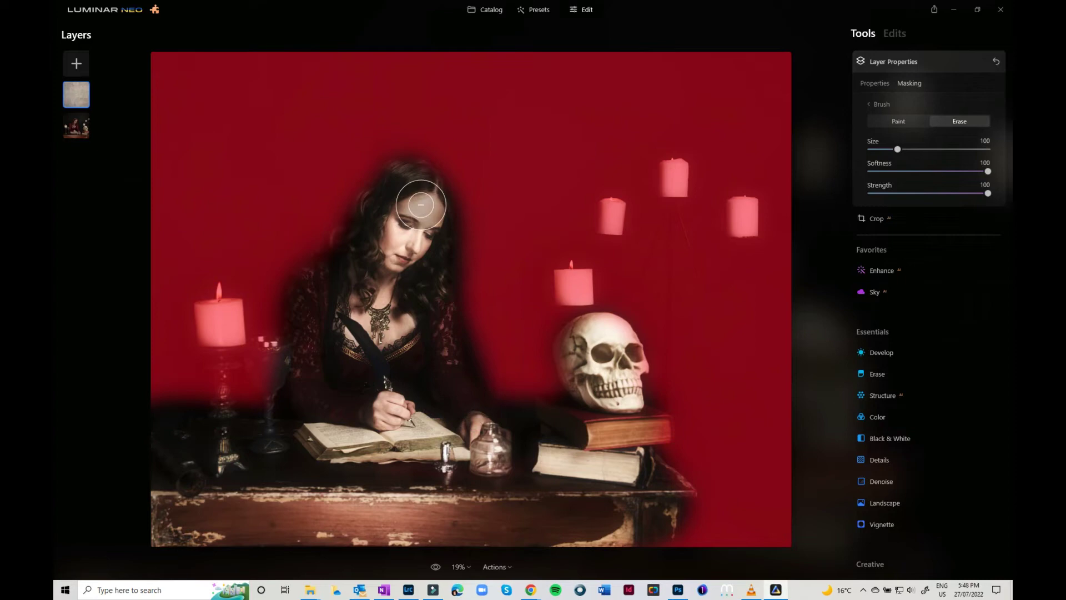
drag(412, 179, 411, 179)
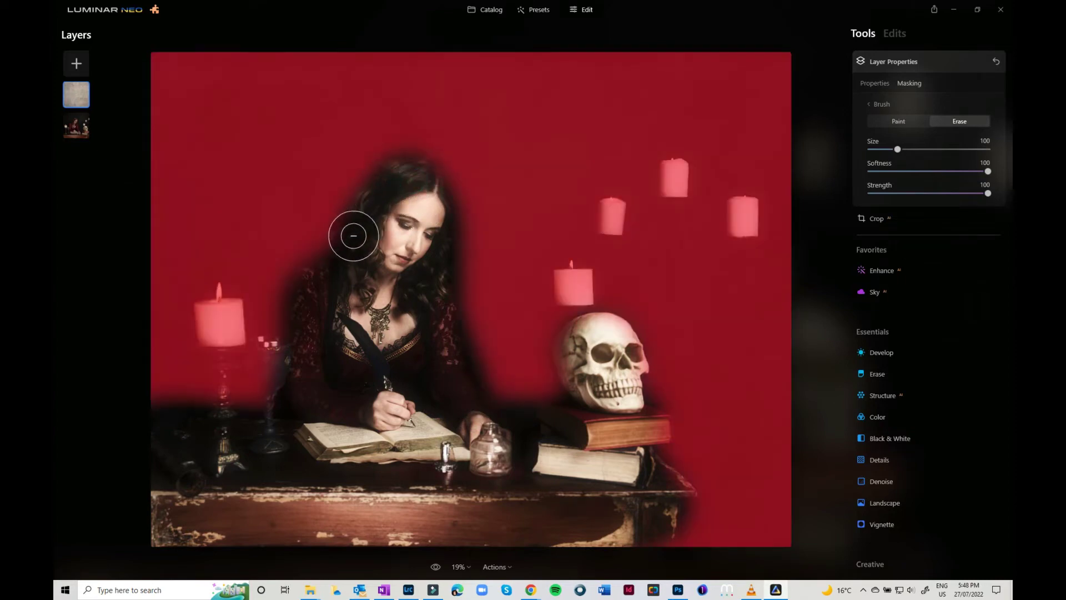
mouse_move(305, 342)
mouse_down()
mouse_move(271, 360)
mouse_move(260, 349)
mouse_move(272, 382)
mouse_up()
key(bracketleft)
key(bracketleft)
key(bracketleft)
key(bracketleft)
key(bracketleft)
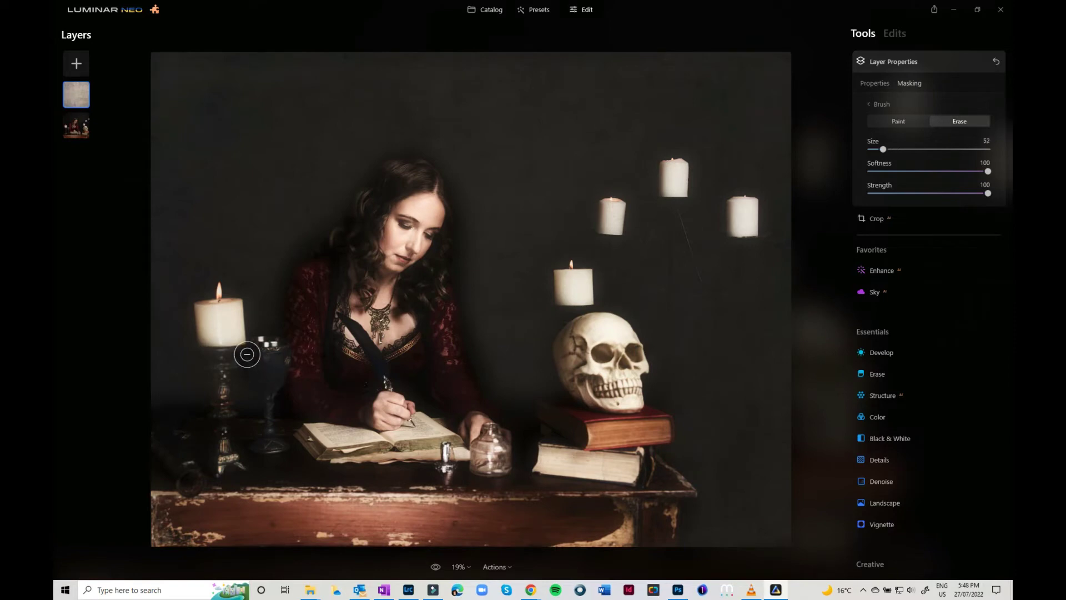
- Erase the texture from the candles, candlestick base and goblet, then reduce the brush size
mouse_move(231, 348)
mouse_down()
mouse_move(236, 310)
mouse_move(233, 319)
mouse_move(204, 310)
mouse_move(208, 347)
mouse_move(224, 355)
mouse_move(226, 469)
mouse_move(260, 353)
mouse_up()
drag(272, 389, 273, 424)
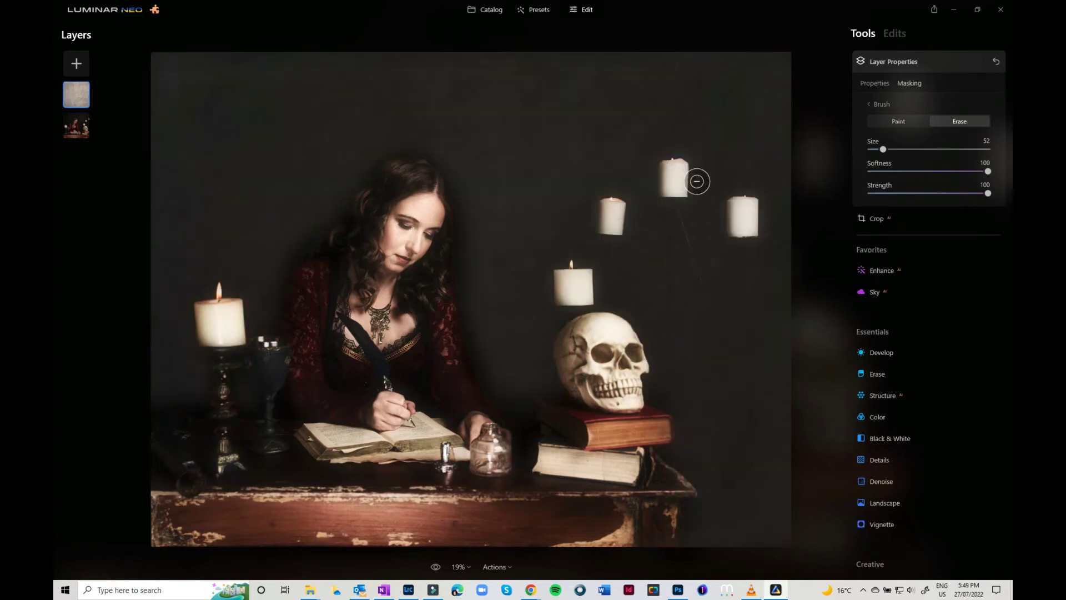
mouse_move(675, 165)
mouse_down()
mouse_move(673, 198)
mouse_move(674, 173)
mouse_move(674, 189)
mouse_up()
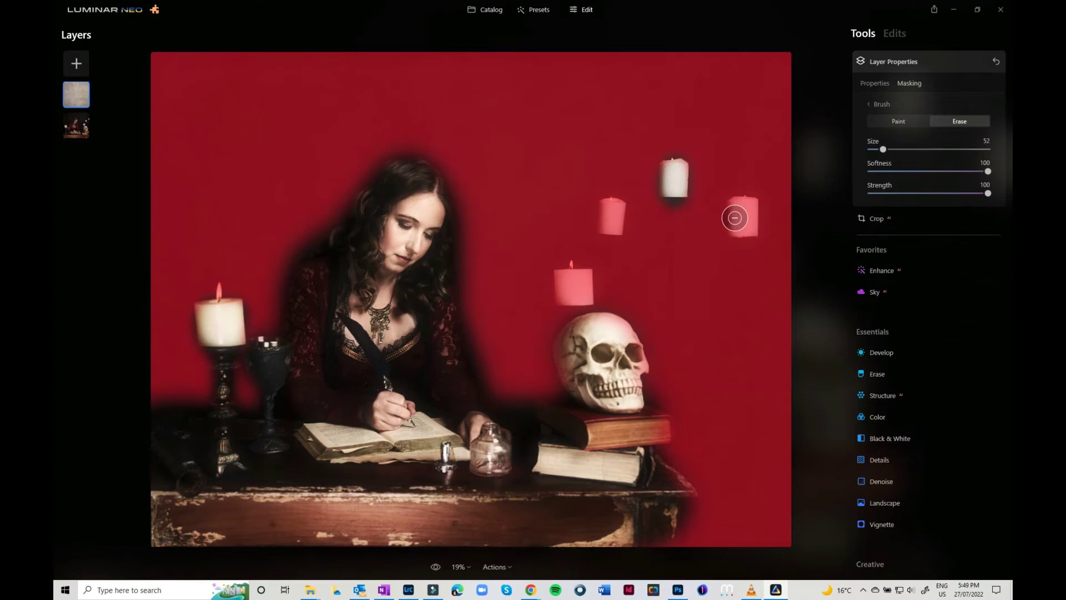
drag(740, 219, 744, 217)
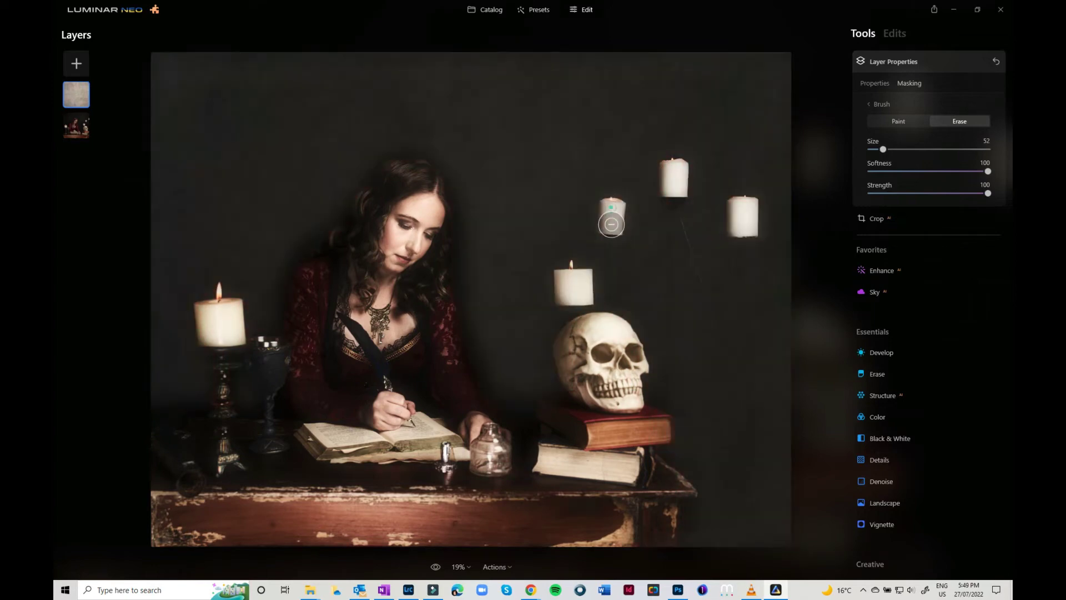
drag(609, 214, 612, 220)
mouse_move(574, 281)
mouse_down()
mouse_move(585, 277)
mouse_move(572, 283)
mouse_up()
drag(883, 150, 877, 147)
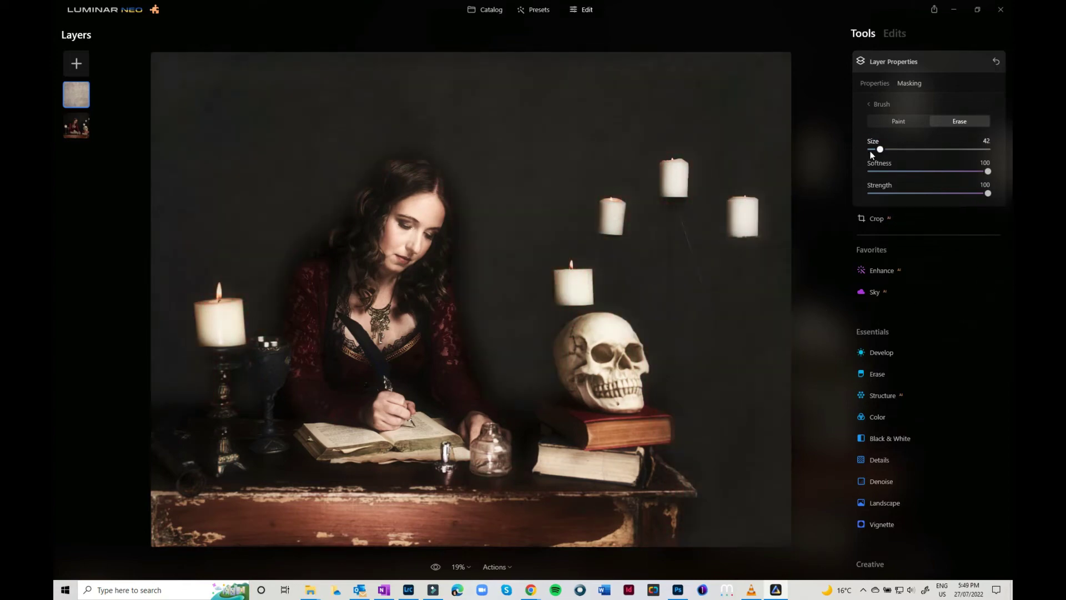
drag(878, 148, 883, 149)
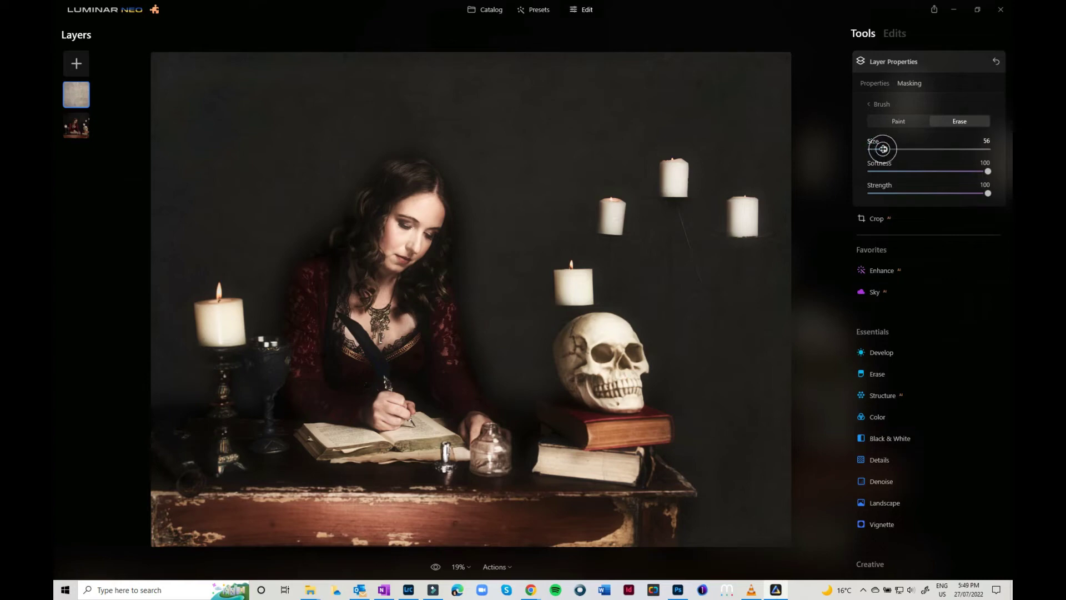
- Drop the paper texture layer's opacity from 14 to 8 in the Properties tab
click(894, 119)
click(875, 84)
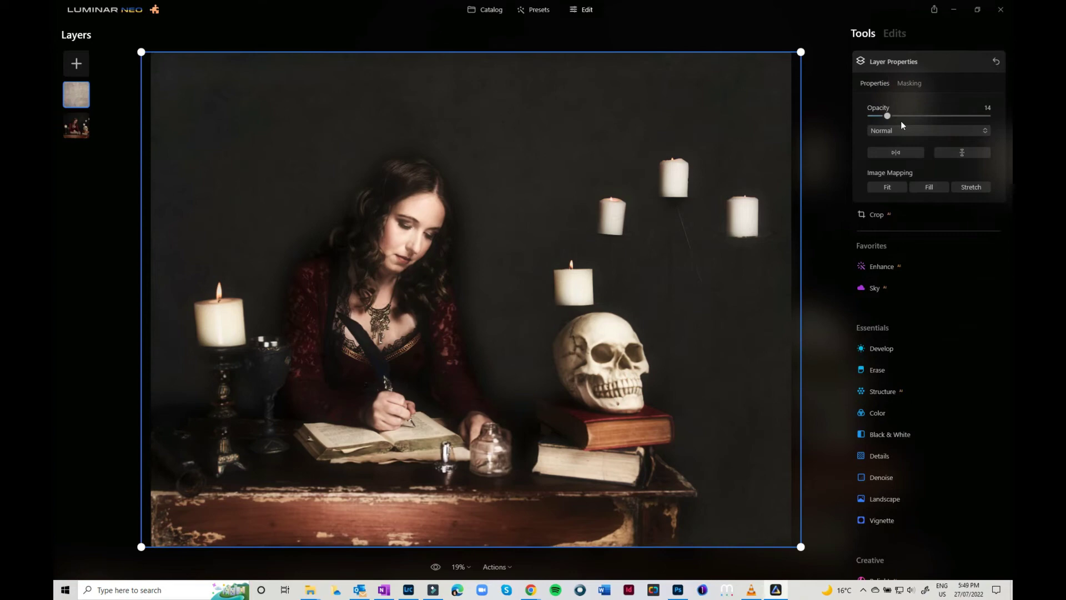
mouse_move(887, 116)
mouse_down()
mouse_move(892, 125)
mouse_move(882, 121)
mouse_up()
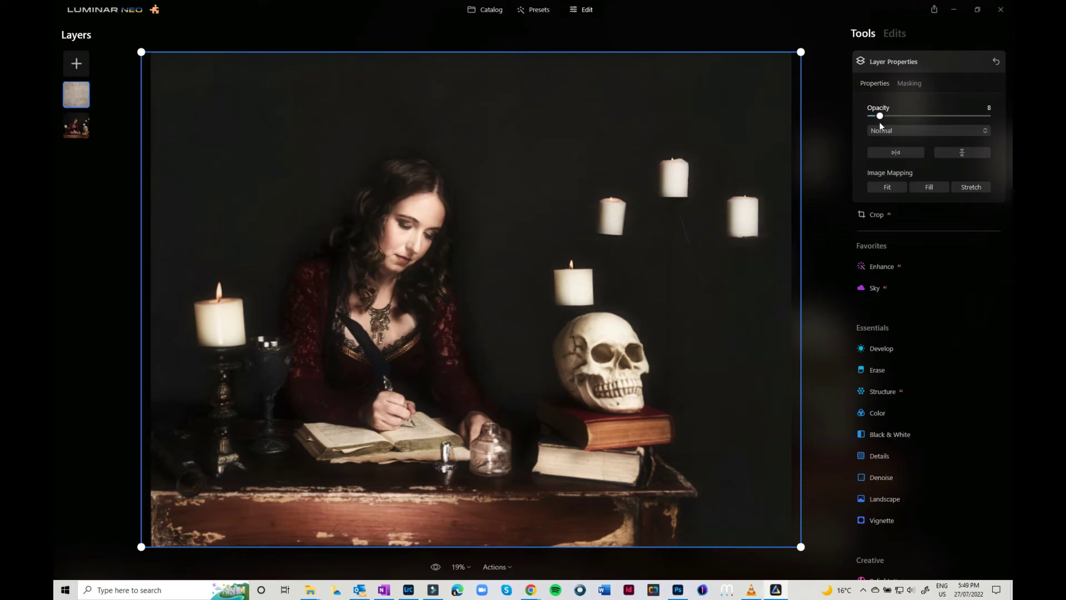
- Paint the texture mask along the edge of the woman's hair
click(907, 84)
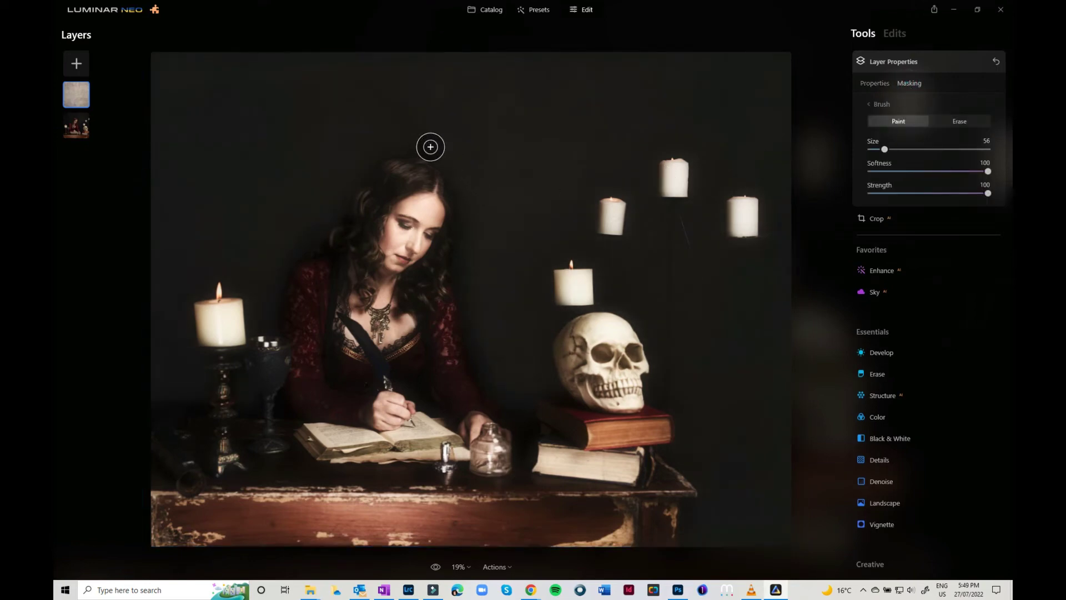
mouse_move(436, 150)
mouse_down()
mouse_move(463, 201)
mouse_move(477, 355)
mouse_move(508, 398)
mouse_move(525, 400)
mouse_move(542, 376)
mouse_up()
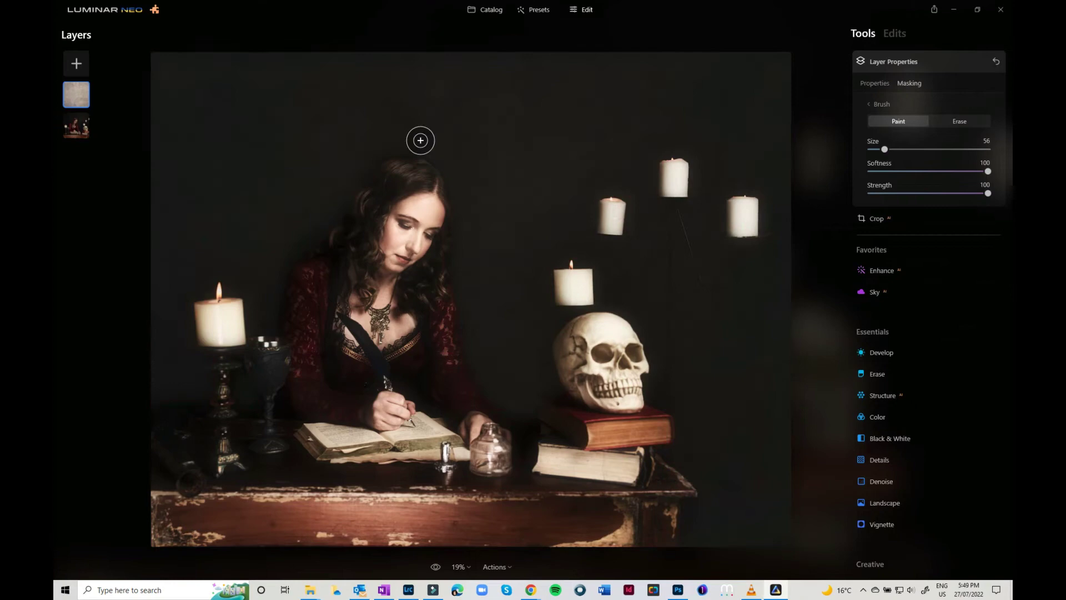
mouse_move(420, 140)
mouse_down()
mouse_move(364, 162)
mouse_move(333, 215)
mouse_move(288, 247)
mouse_move(273, 297)
mouse_up()
- Switch the brush to Erase and remove the texture mask over the hair
click(959, 121)
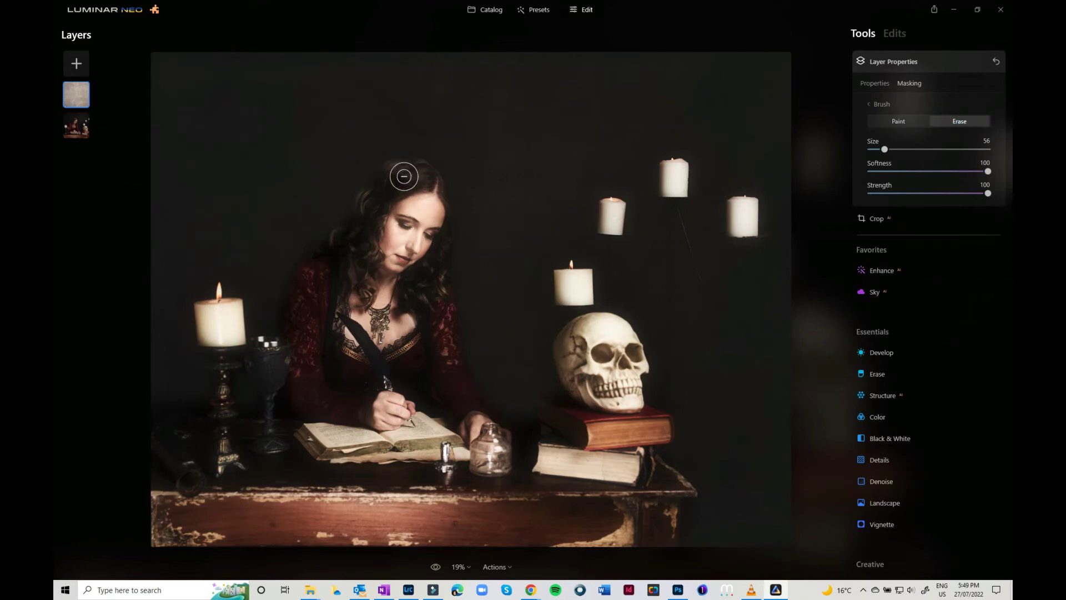
scroll(404, 176, up, 5)
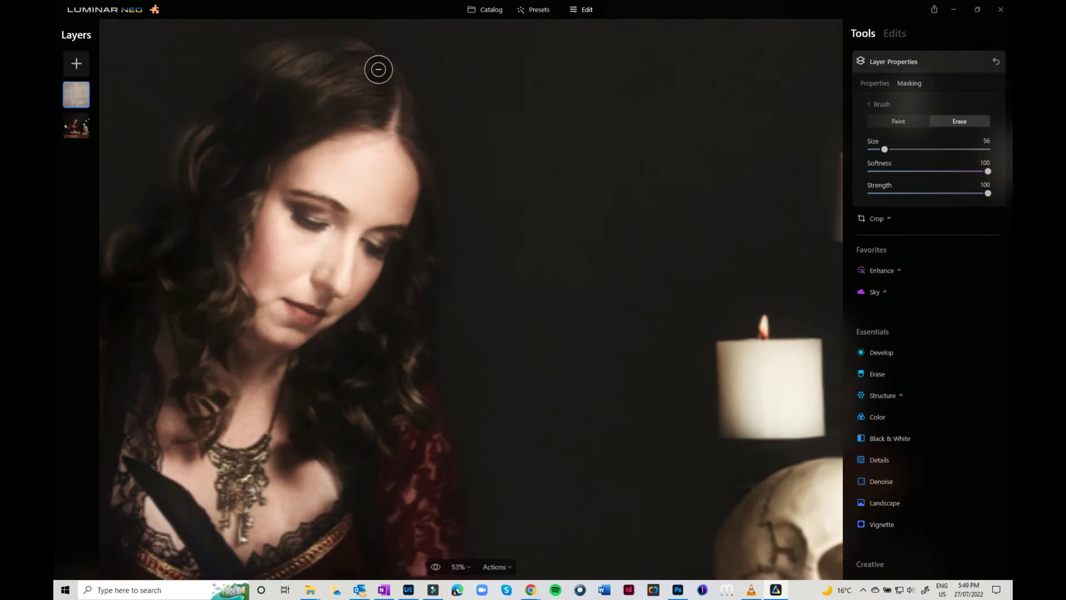
mouse_move(378, 70)
mouse_down()
mouse_move(405, 106)
mouse_move(277, 95)
mouse_move(248, 80)
mouse_move(190, 143)
mouse_move(174, 242)
mouse_move(366, 267)
mouse_move(422, 318)
mouse_move(409, 279)
mouse_move(401, 351)
mouse_move(425, 404)
mouse_move(427, 447)
mouse_up()
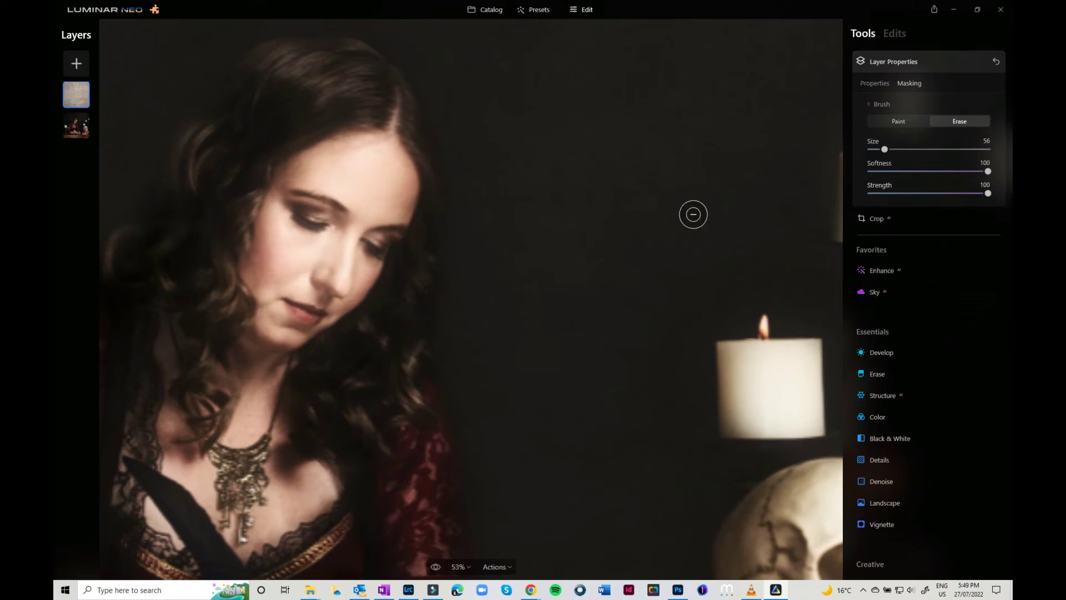
scroll(664, 245, down, 3)
scroll(664, 244, down, 2)
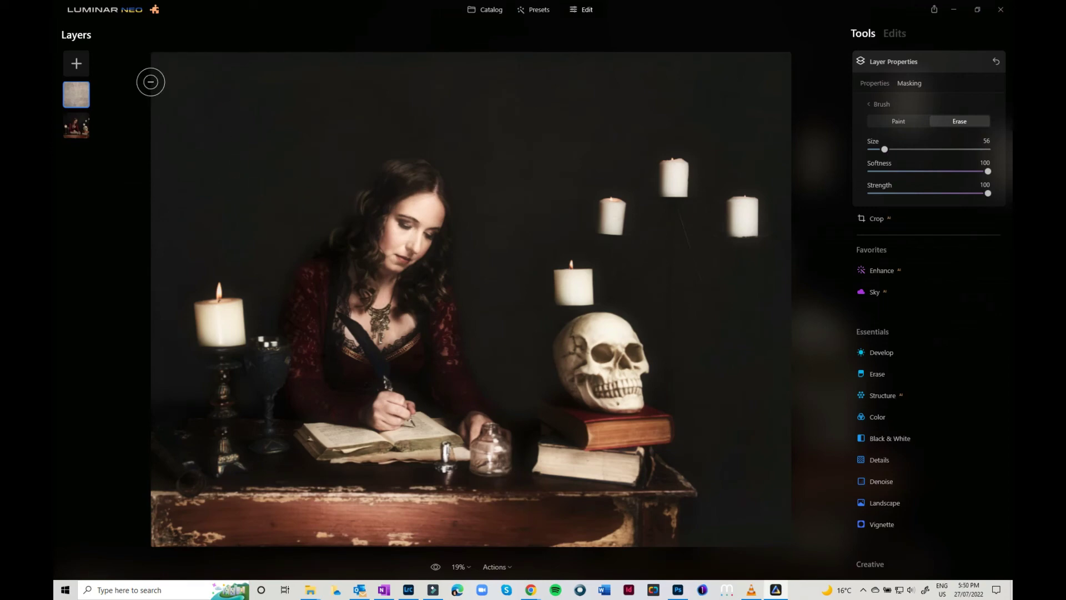
- Add a Stardust Bokeh overlay as a new layer, blended Screen at opacity 18
click(76, 63)
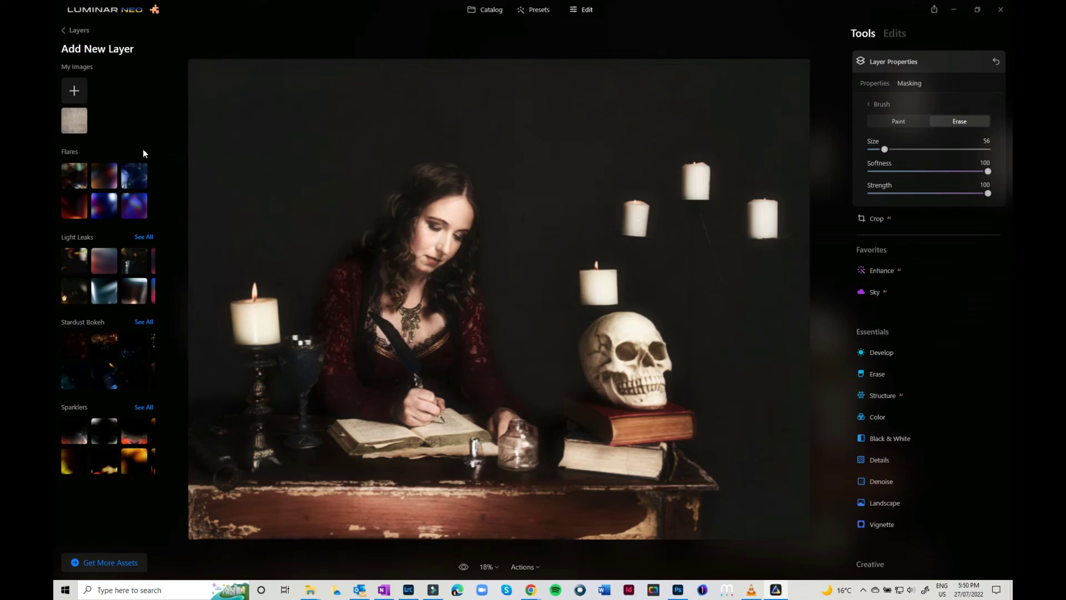
click(146, 322)
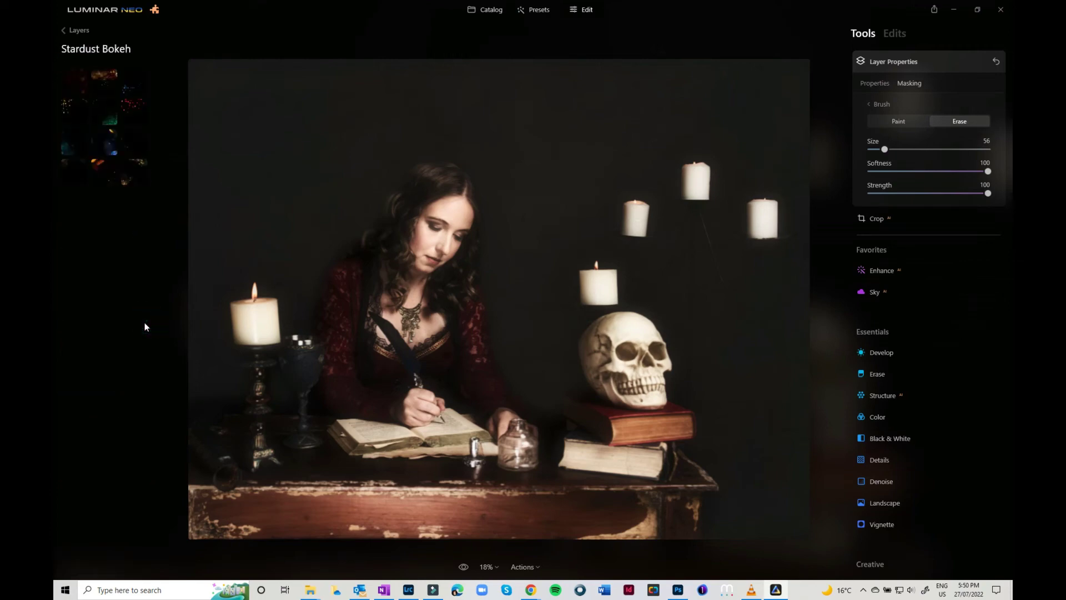
click(66, 149)
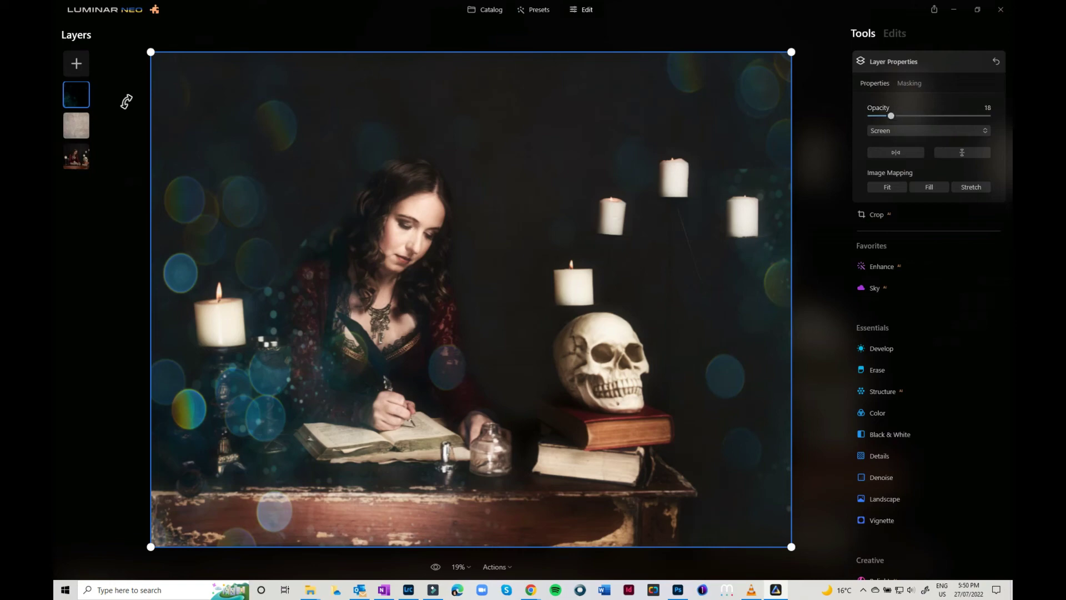
- Reselect the bokeh layer and raise its opacity from 18 to 25
click(76, 127)
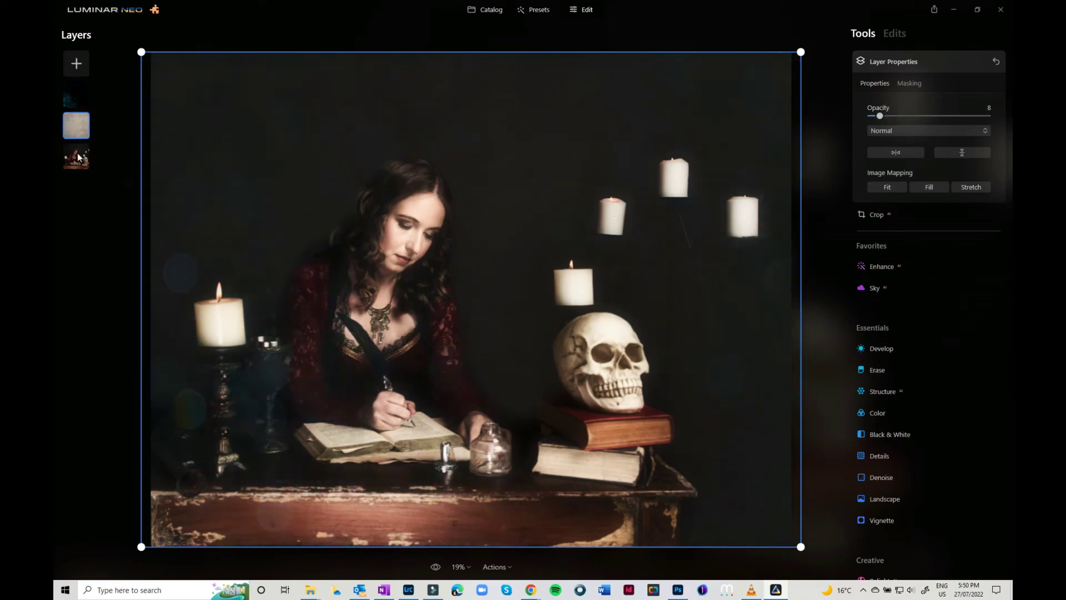
click(79, 150)
click(77, 104)
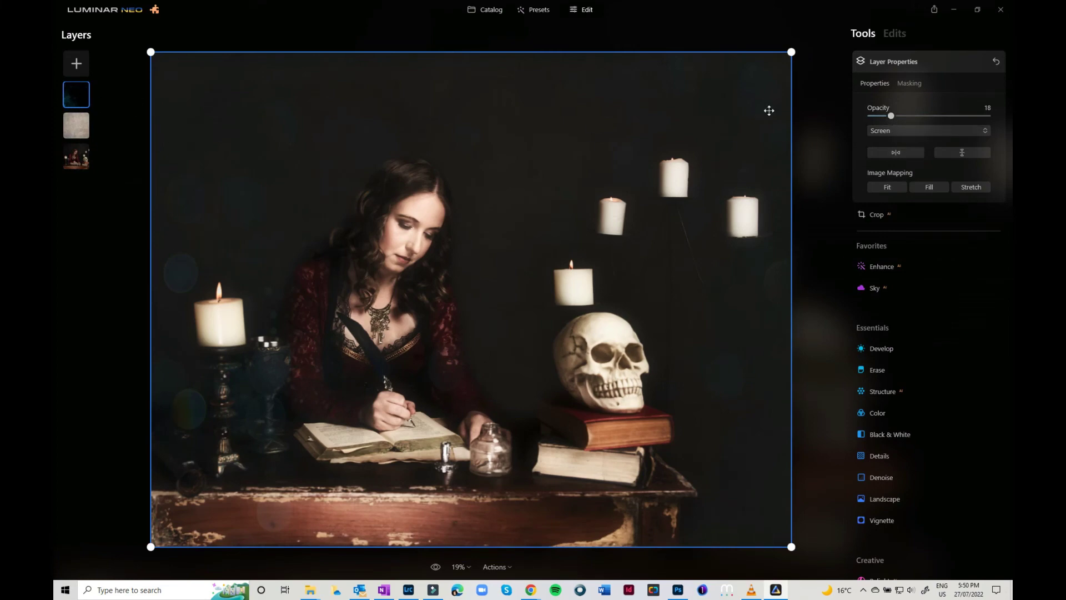
click(891, 116)
drag(892, 117, 902, 118)
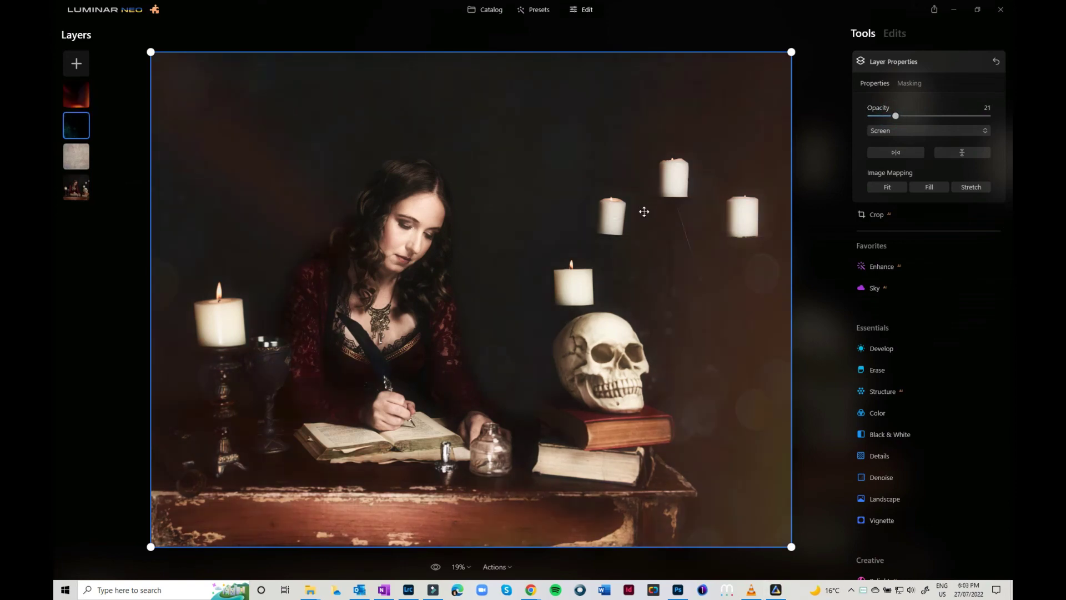
- Check the light-leak layer's Hide/Remove/Duplicate options, then select the original photo layer
right_click(83, 99)
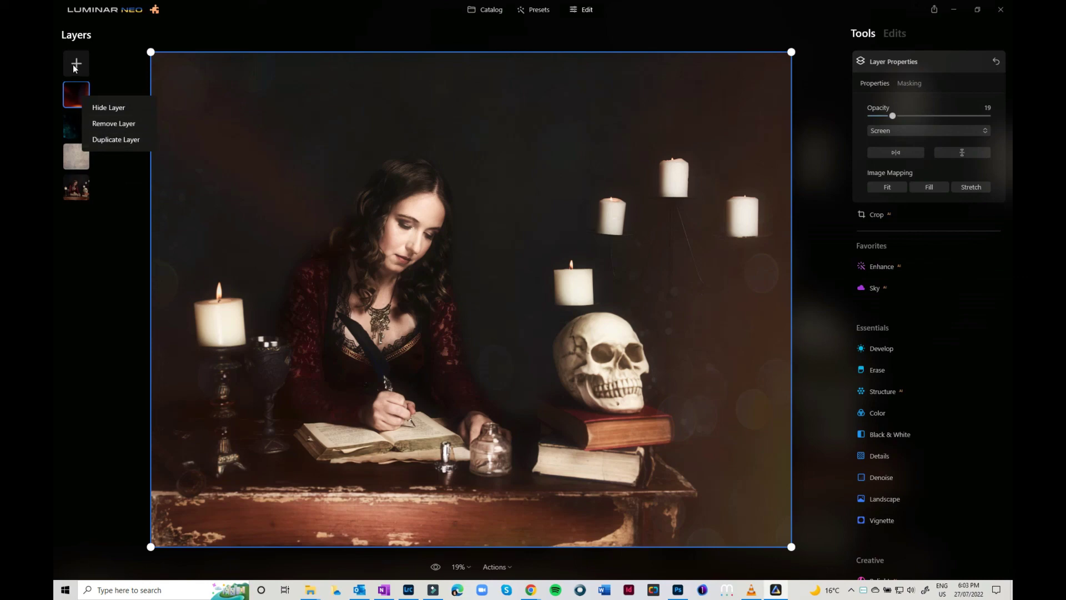
click(73, 186)
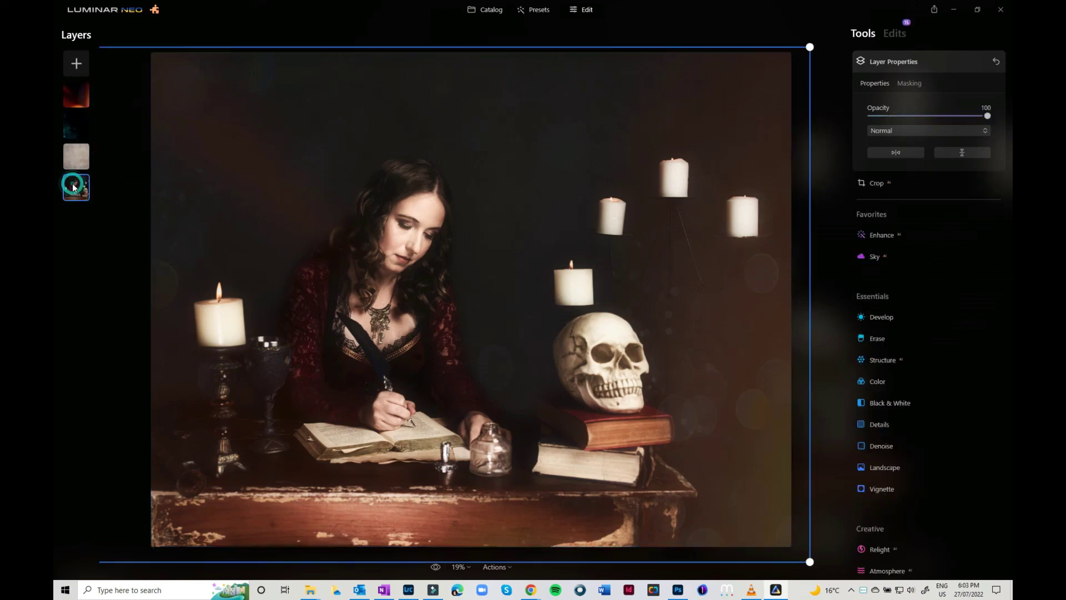